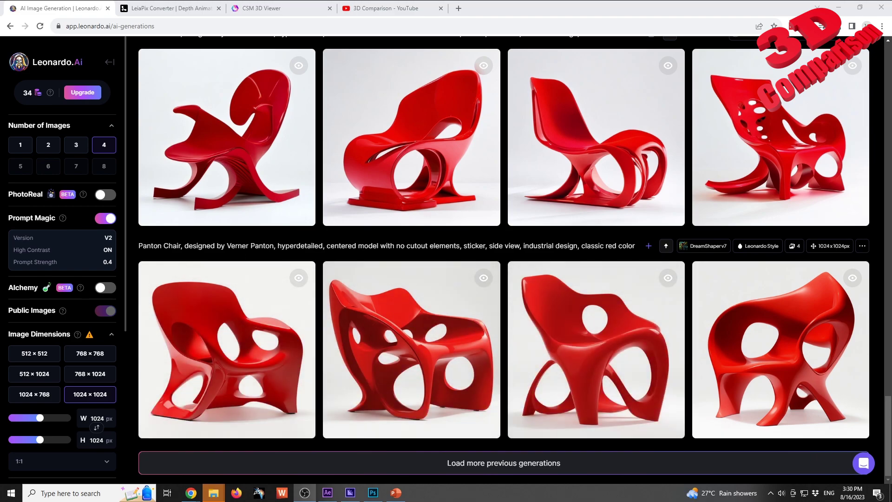
Review the earlier red chair generations up to the prompt box, then switch to LeiaPix Converter
scroll(251, 248, up, 2)
scroll(251, 248, up, 1)
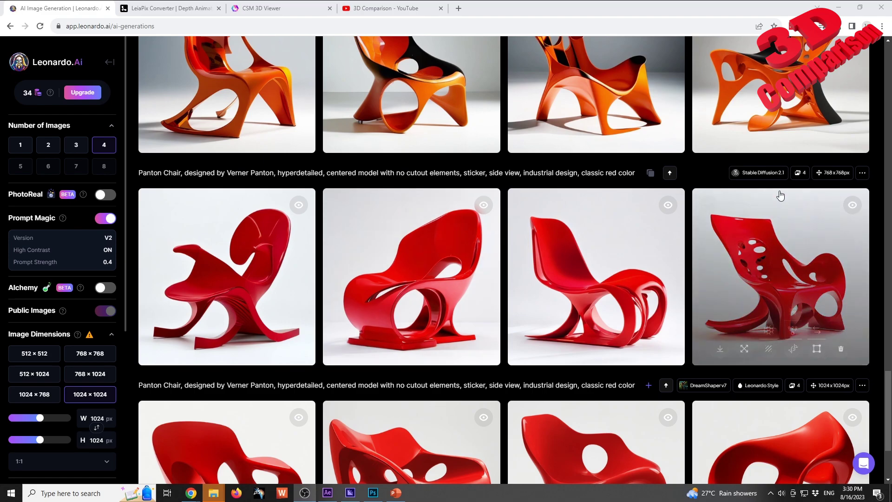
scroll(780, 260, up, 3)
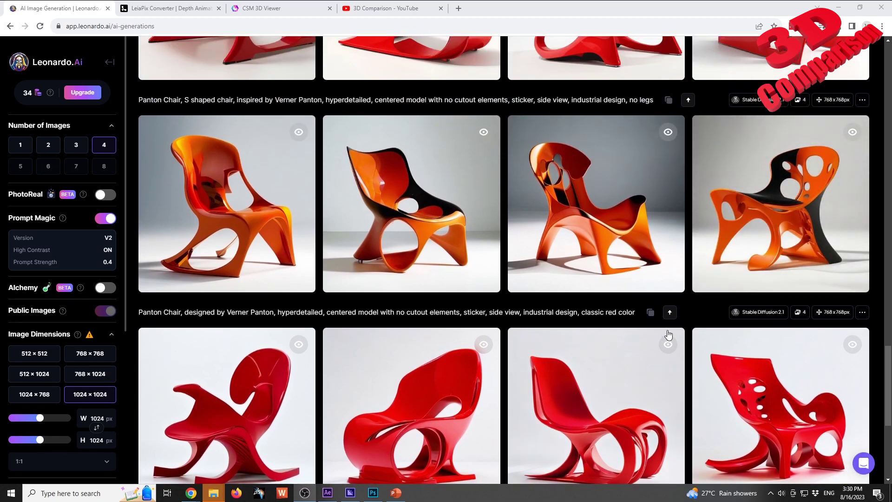
scroll(652, 334, up, 3)
scroll(651, 334, up, 3)
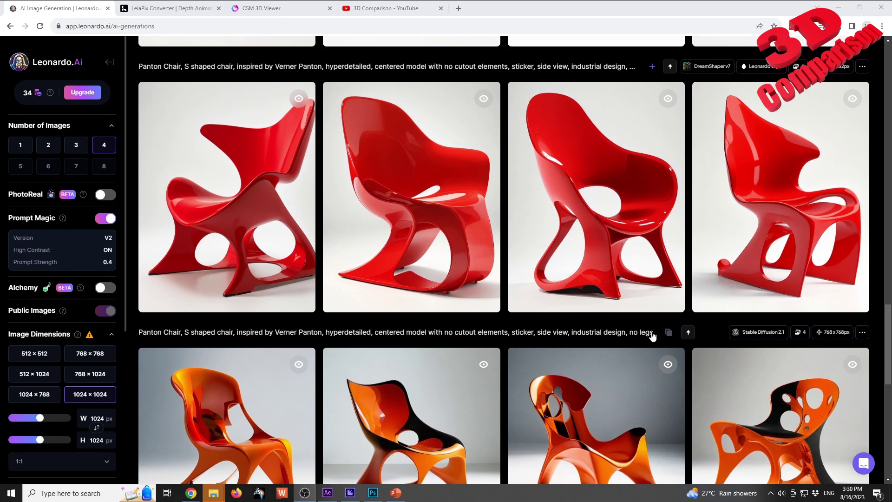
scroll(581, 323, up, 1)
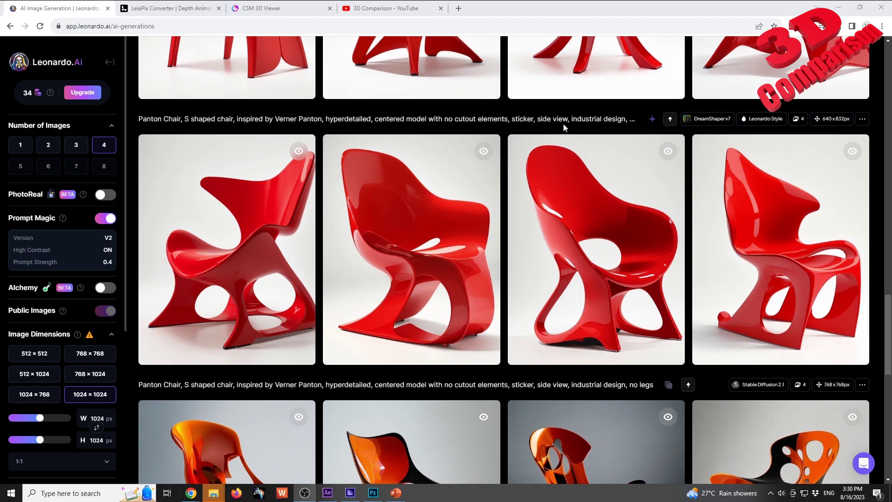
scroll(278, 209, up, 1)
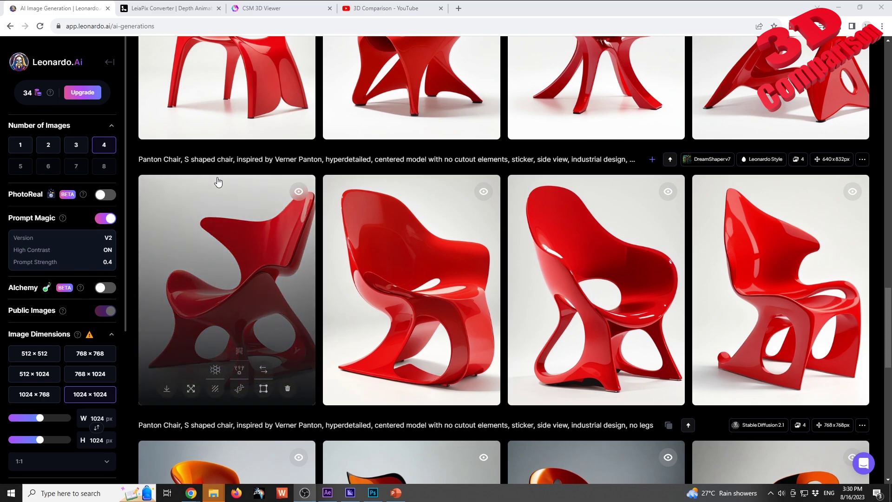
scroll(641, 297, up, 4)
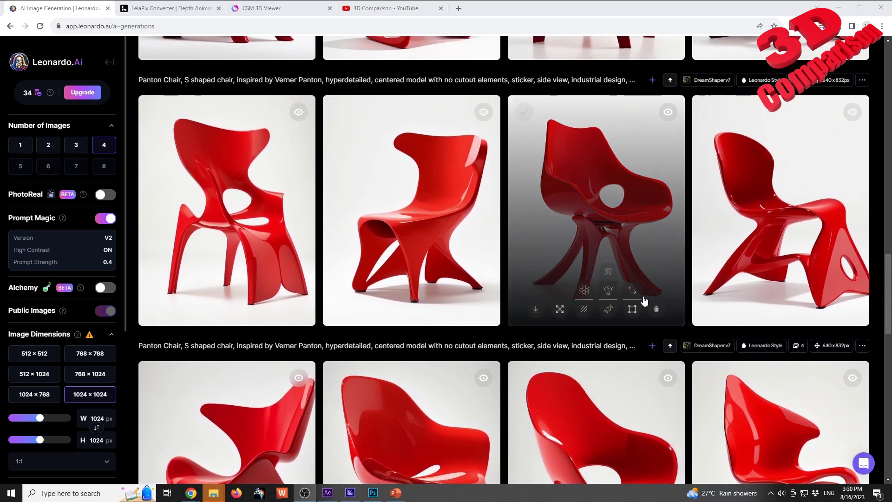
scroll(644, 300, up, 6)
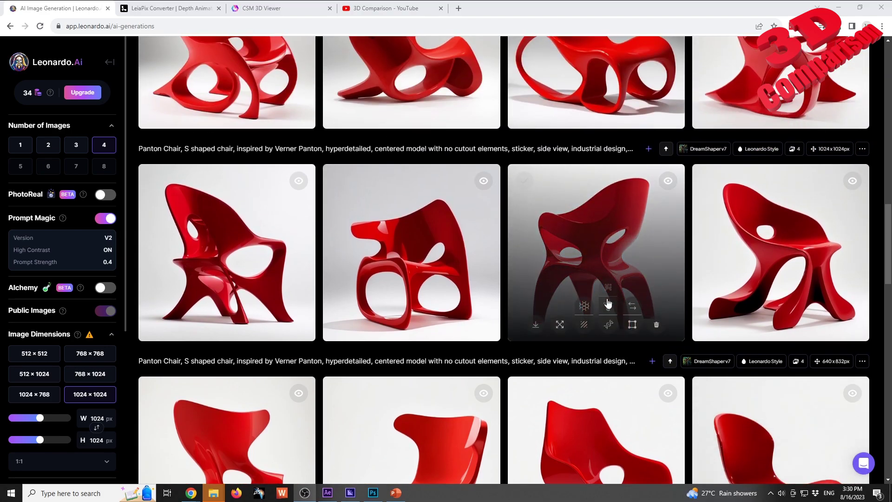
scroll(607, 302, up, 10)
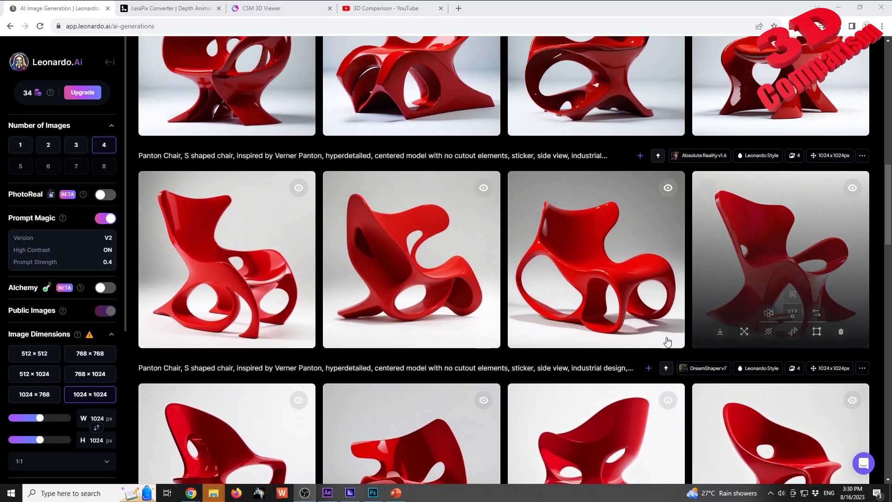
scroll(667, 342, up, 8)
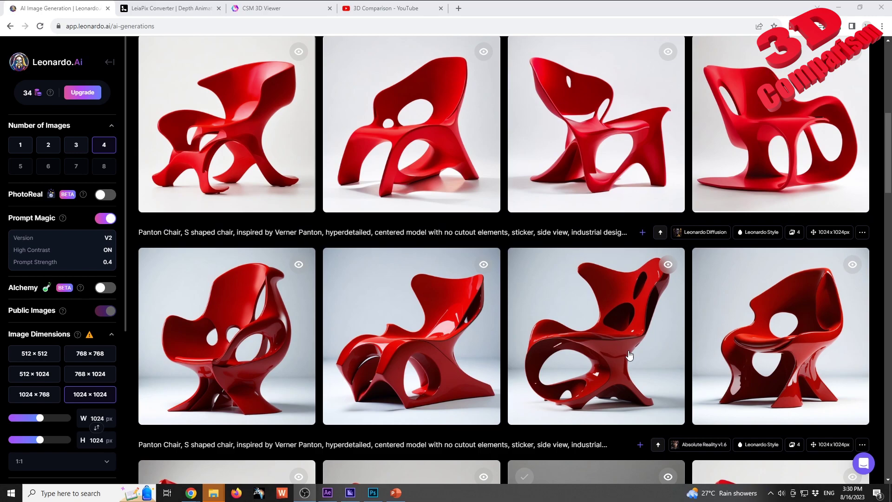
scroll(629, 355, up, 4)
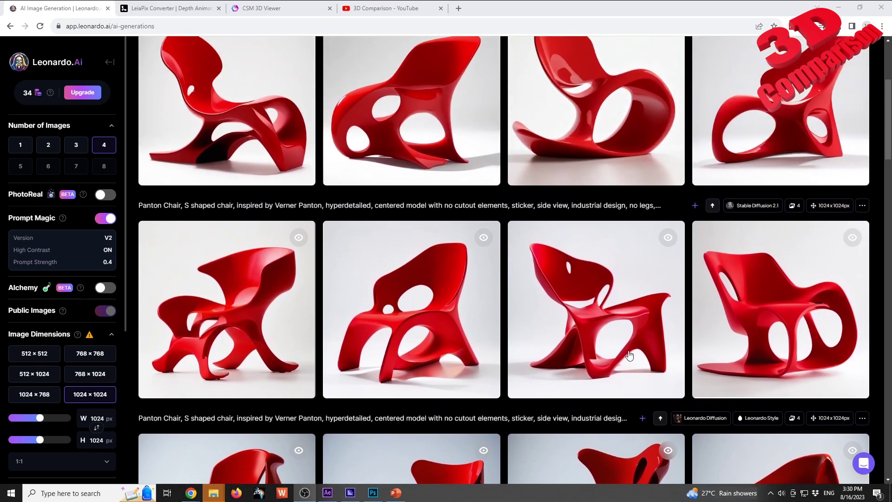
scroll(629, 356, up, 4)
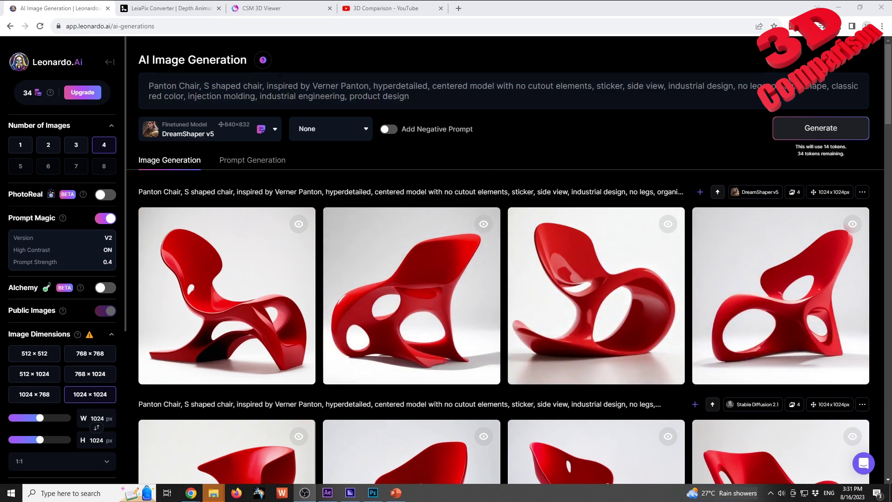
click(170, 14)
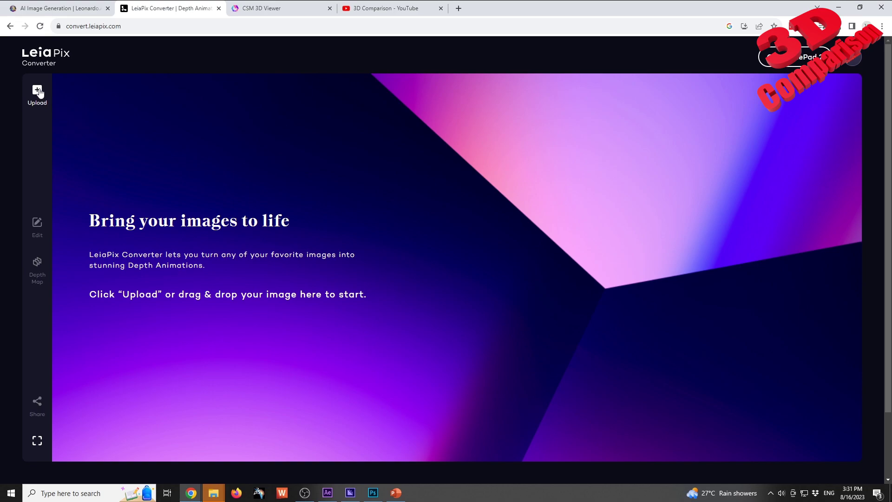
Back in Leonardo.Ai, view one red chair enlarged in the lightbox and close it
click(83, 8)
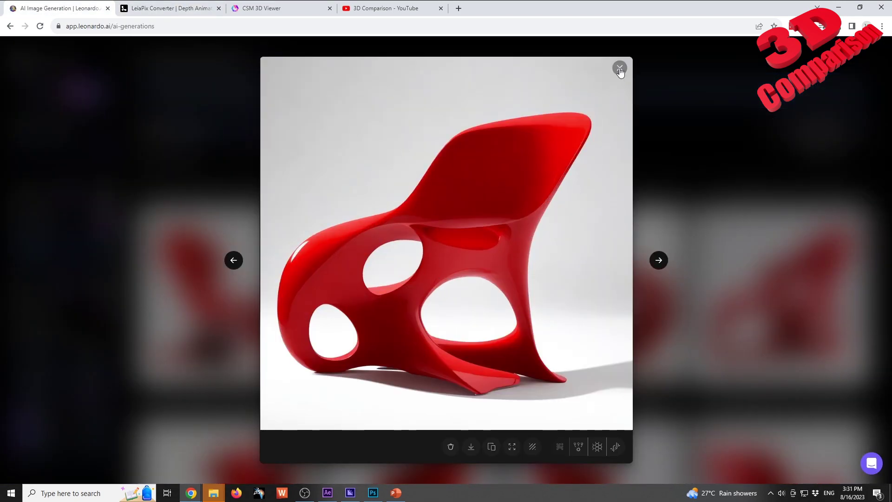
click(620, 69)
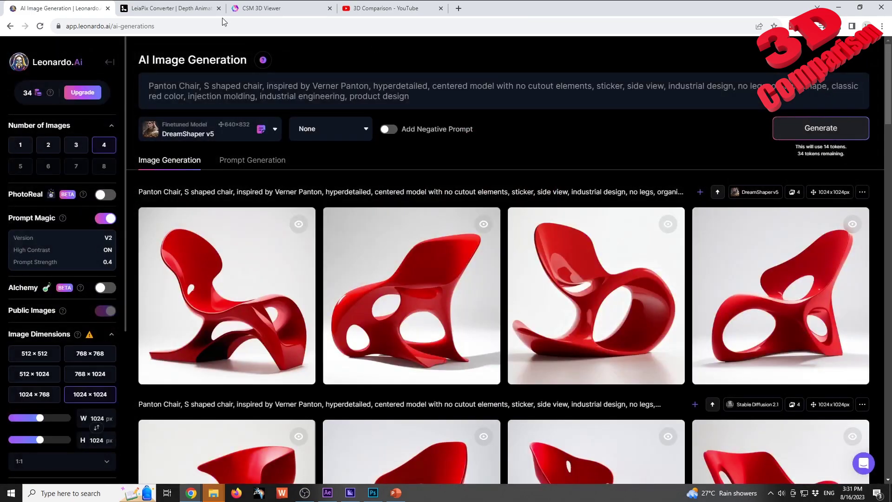
Upload the first DreamShaper_v7 Panton chair JPG from Downloads to LeiaPix for depth animation
click(172, 8)
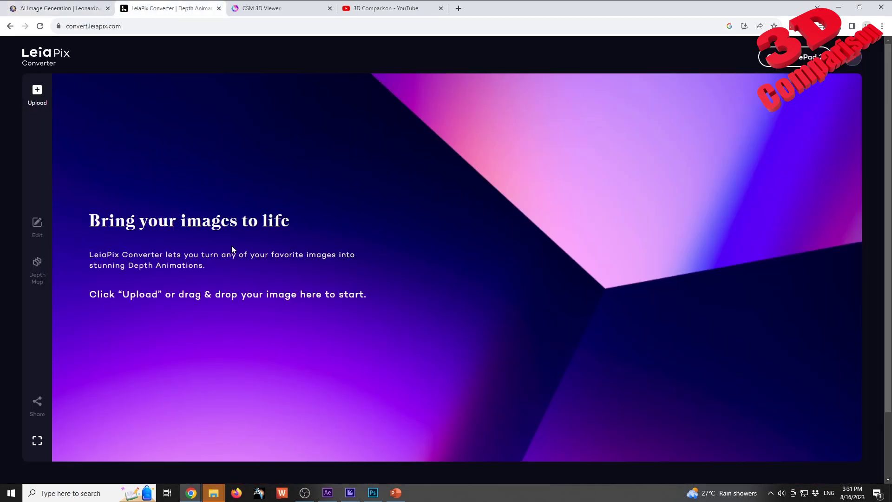
click(37, 90)
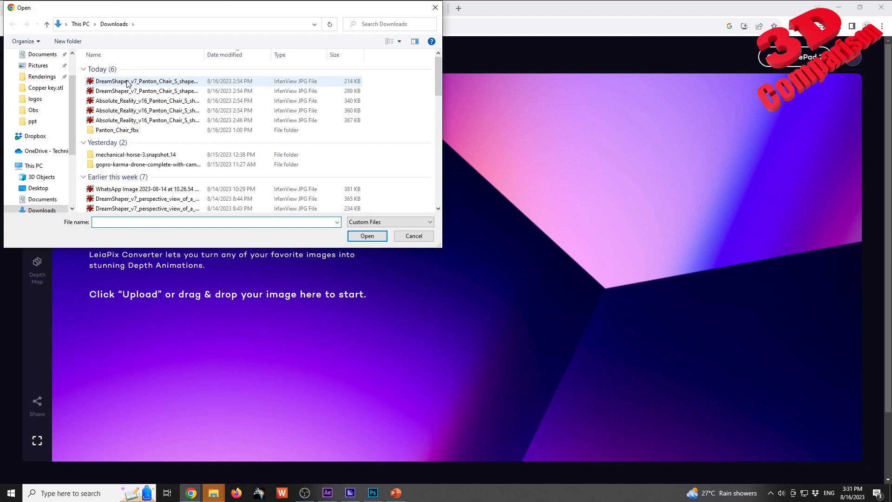
click(127, 82)
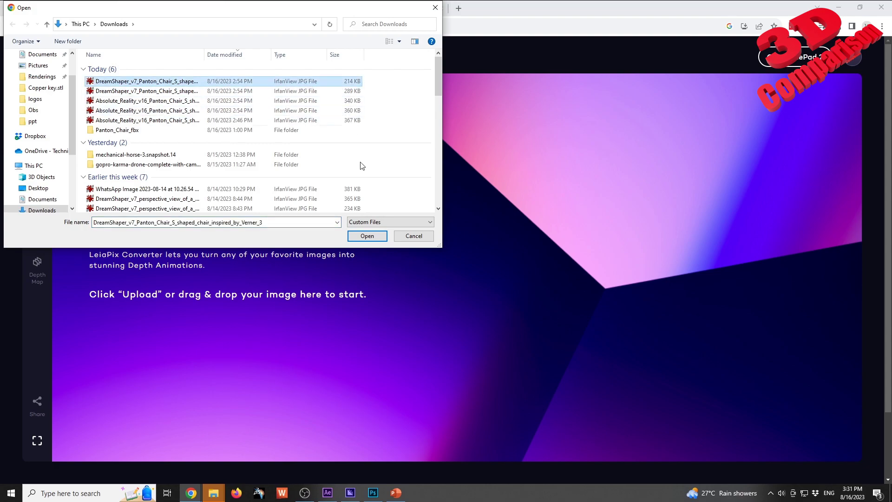
click(371, 236)
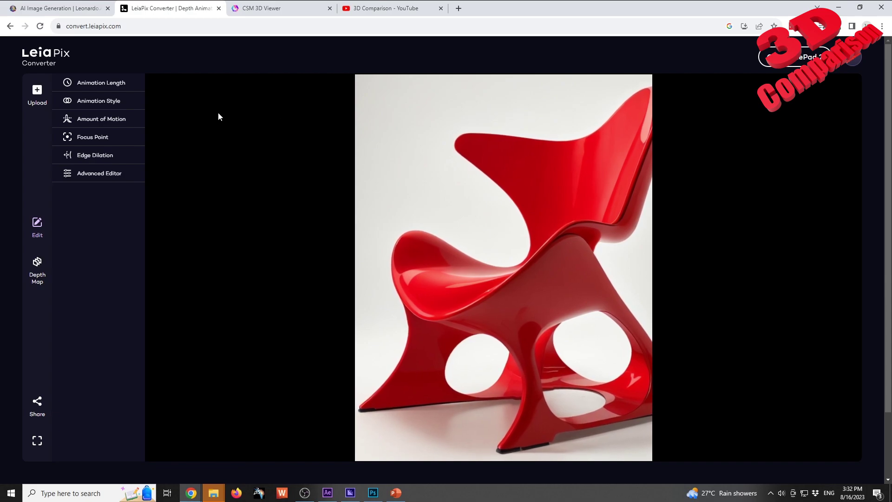
Replace it with an Absolute_Reality_v16 Panton chair image and expand the Animation Length setting
click(36, 93)
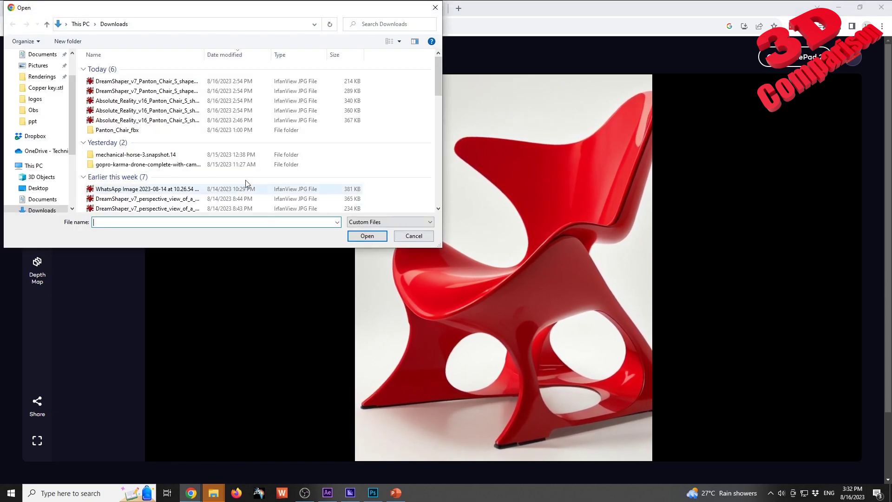
click(139, 120)
click(367, 235)
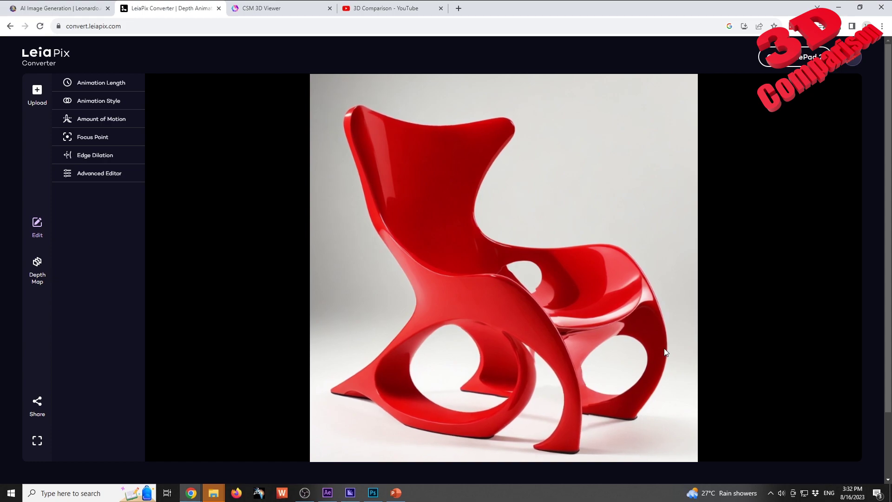
click(106, 84)
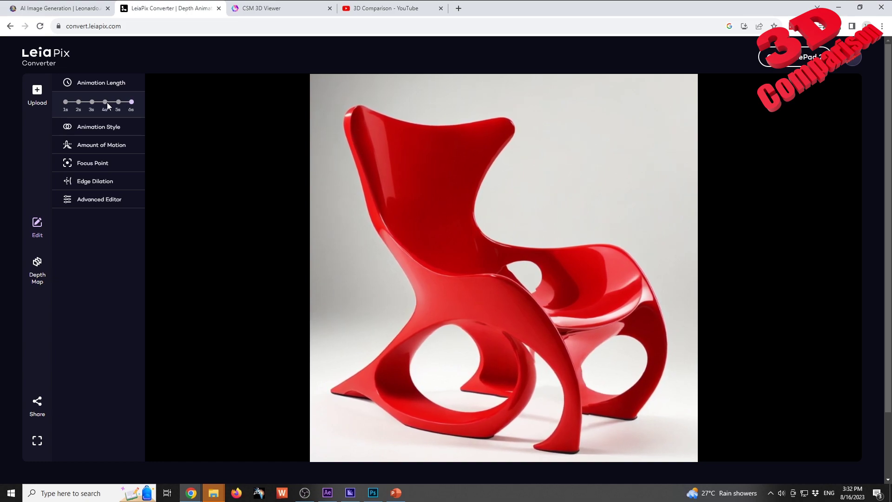
Set a 4-second animation and preview Horizontal through Vertical styles, settling on Perspective
click(106, 102)
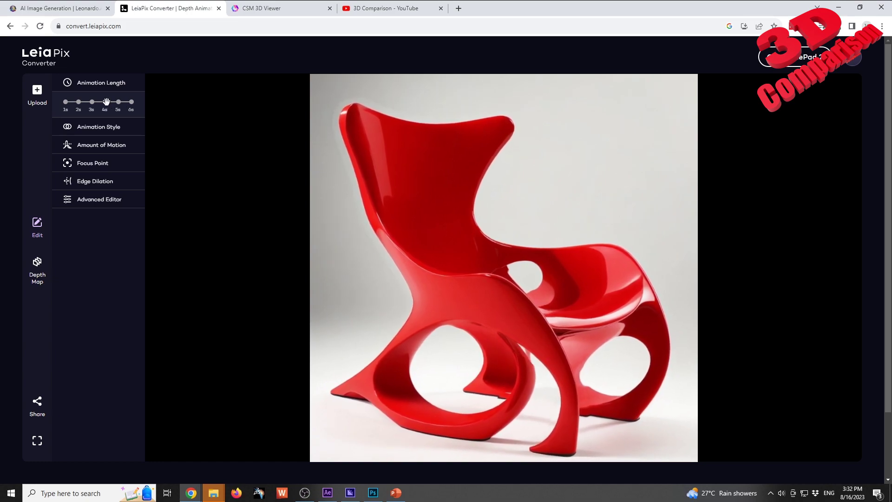
click(102, 127)
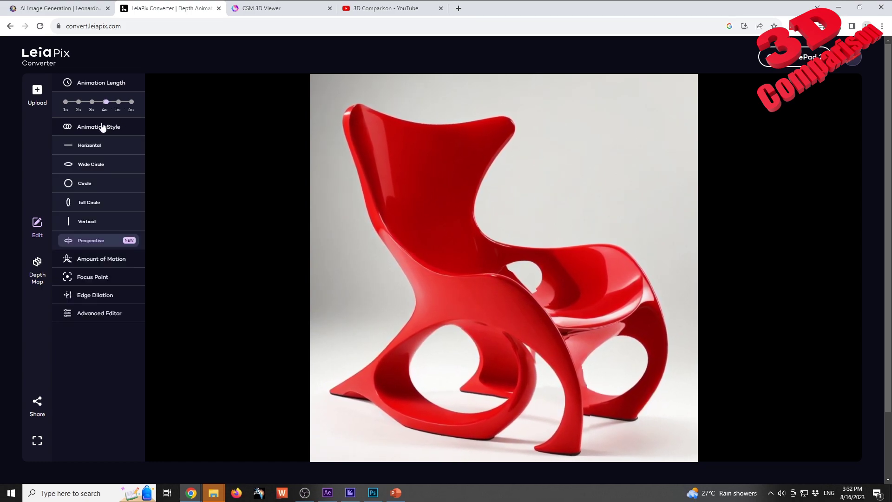
click(117, 146)
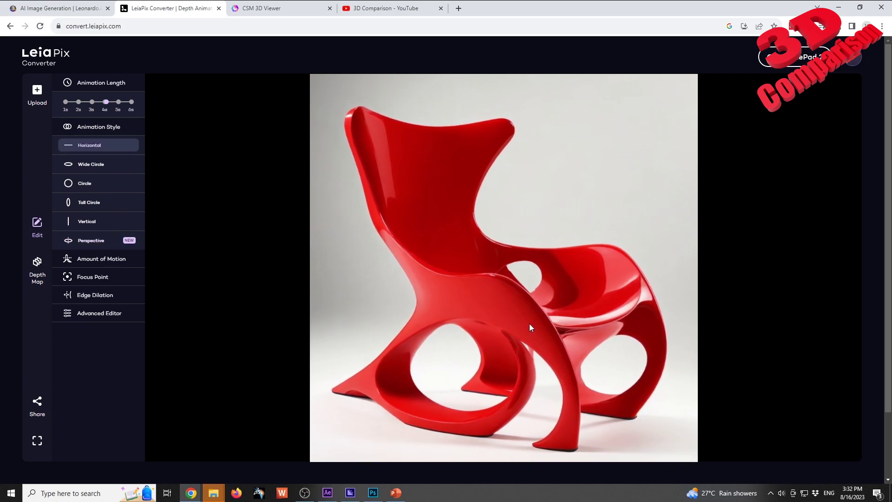
click(110, 171)
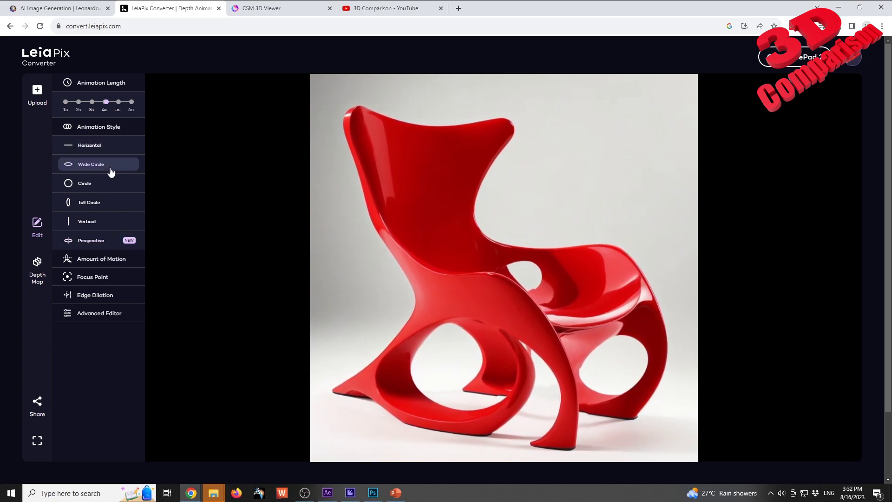
click(111, 189)
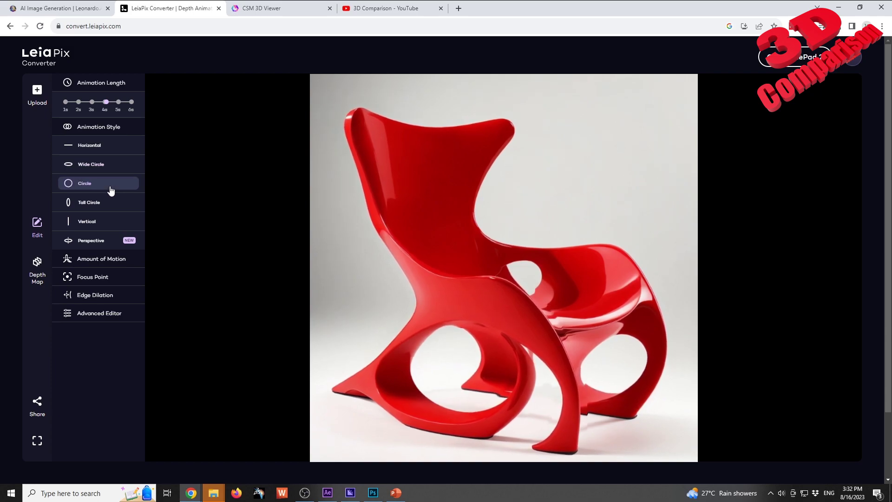
click(111, 204)
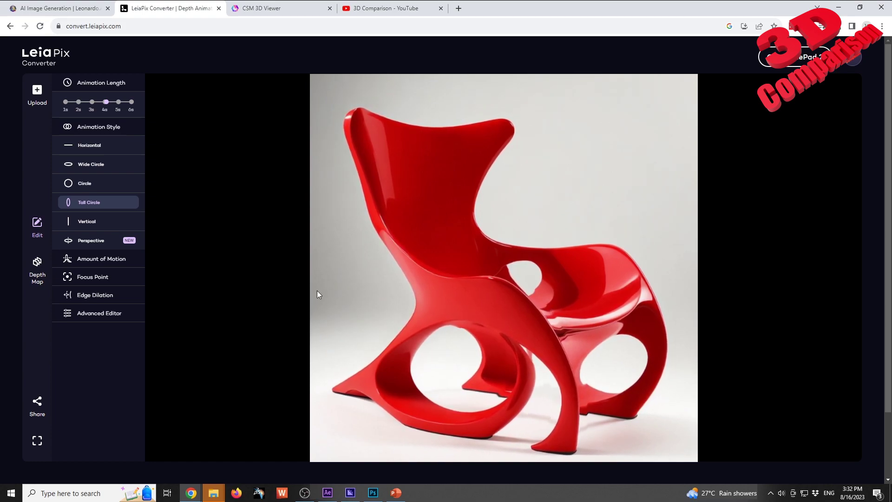
click(112, 223)
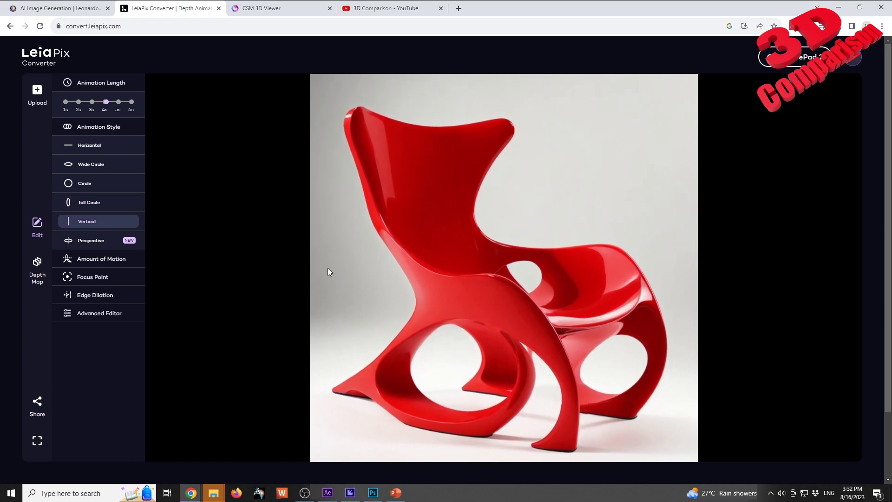
click(99, 244)
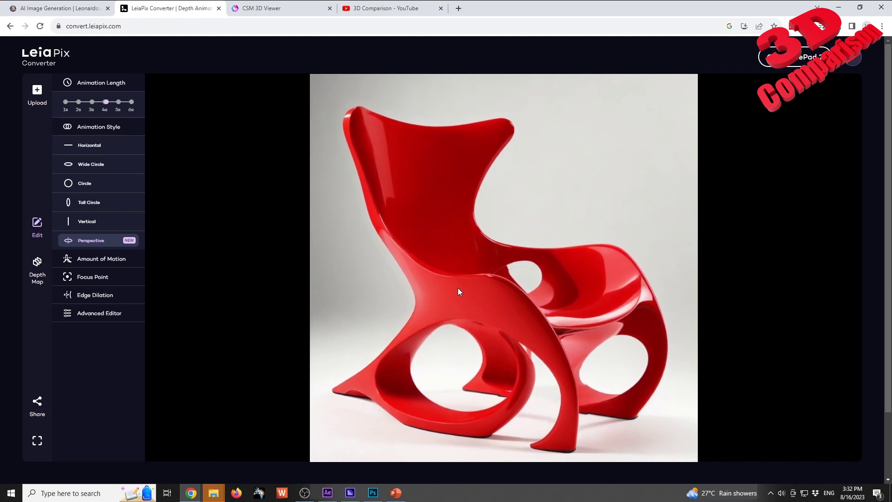
Expand Amount of Motion and Focus Point, then open the chair's Depth Map editor
click(104, 261)
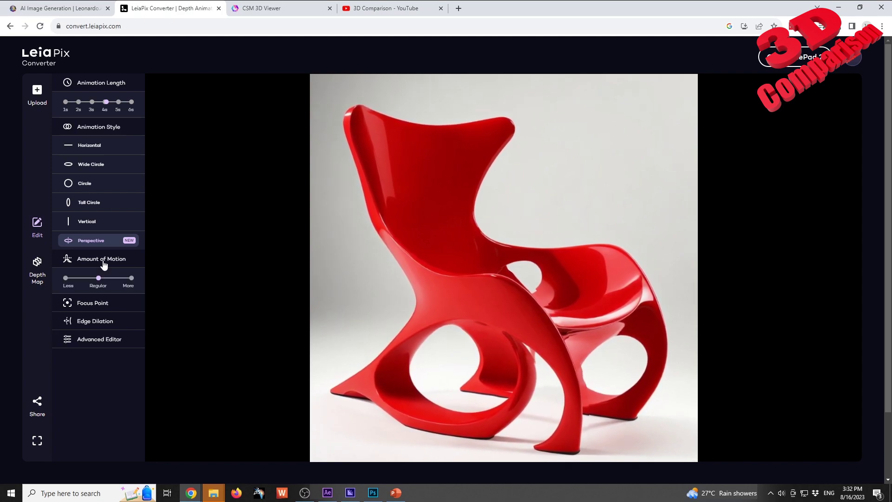
click(108, 305)
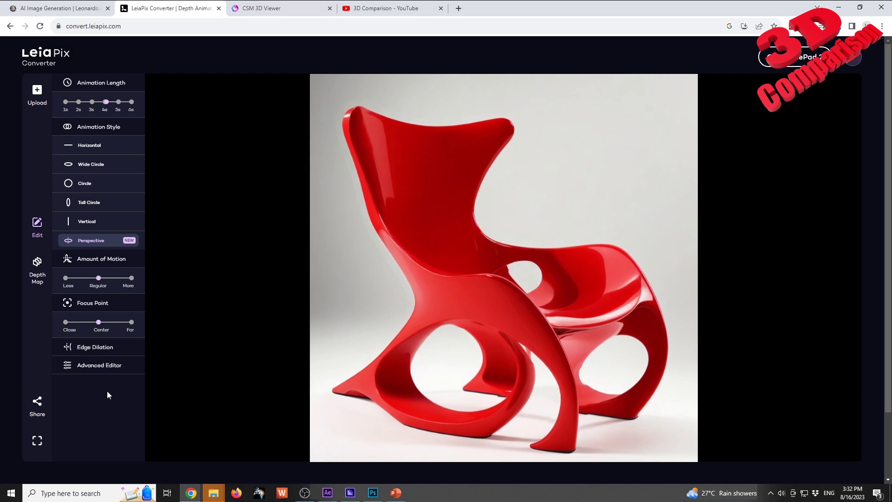
click(38, 279)
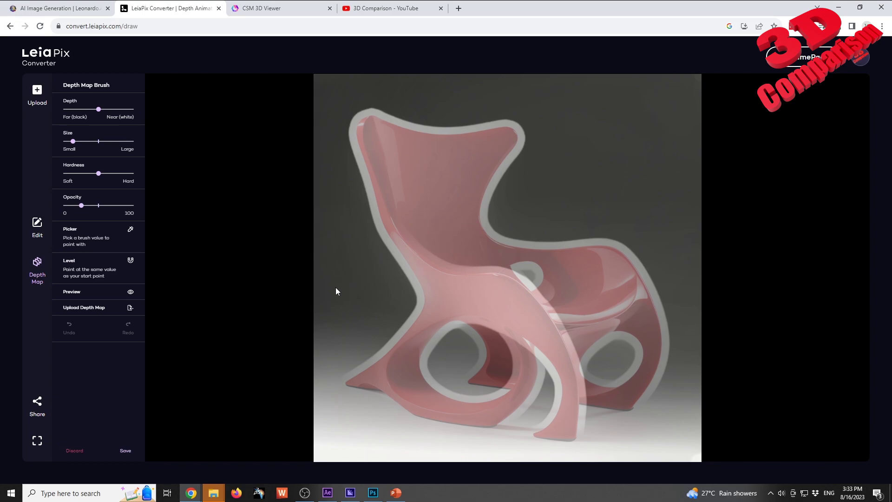
Switch the chair's depth map editor to full-screen mode
click(38, 441)
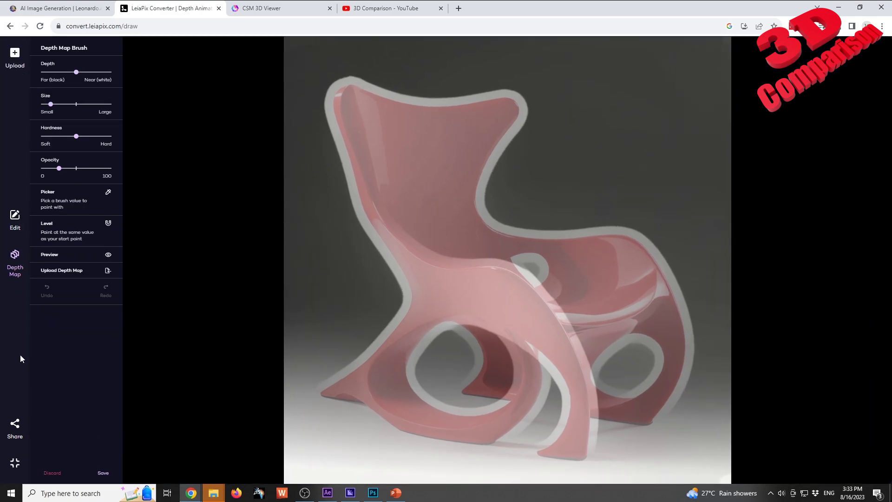
Close the depth map editor, check the Share export formats, and dismiss the share dialog
click(10, 217)
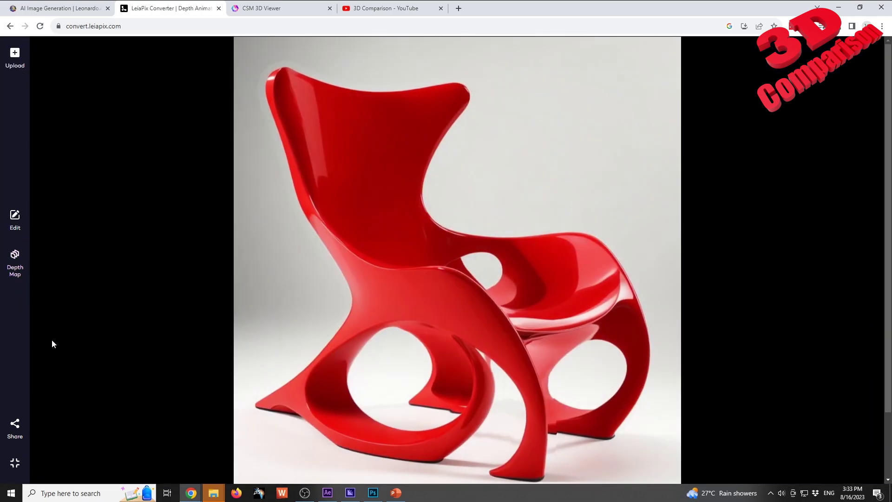
click(17, 430)
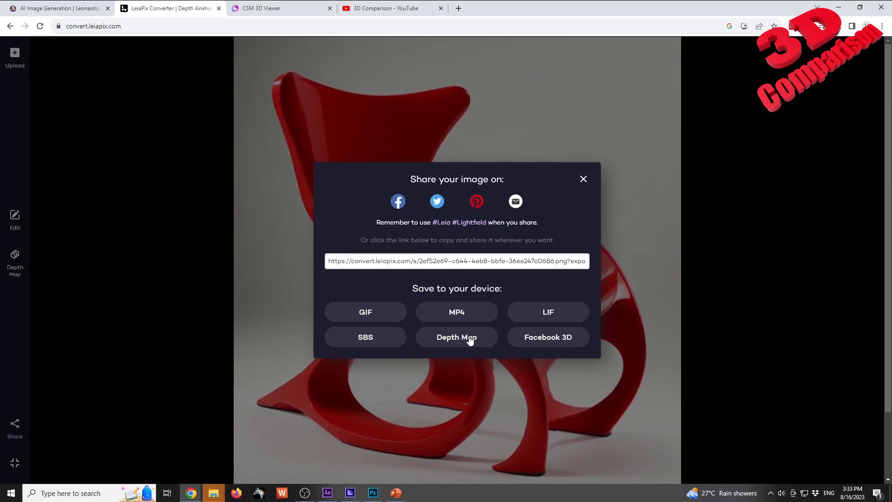
click(583, 180)
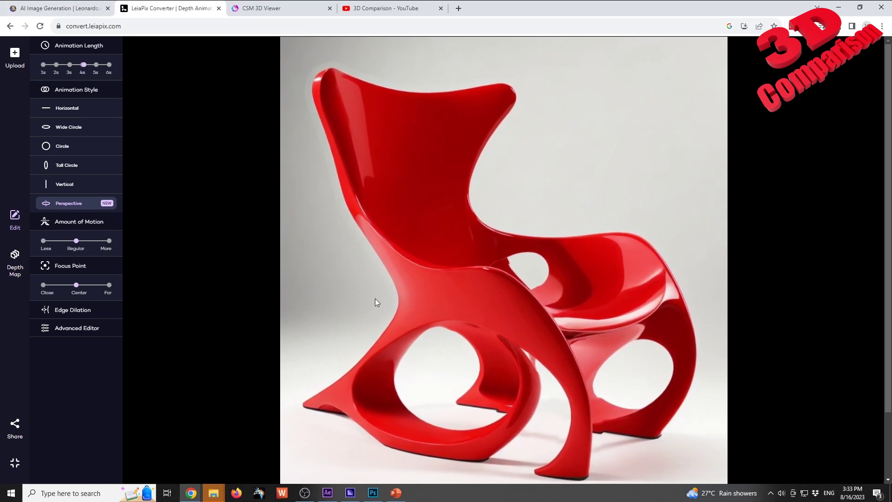
Go to CSM 3D Viewer's My 3D Assets and scroll down to the black chair models
click(275, 9)
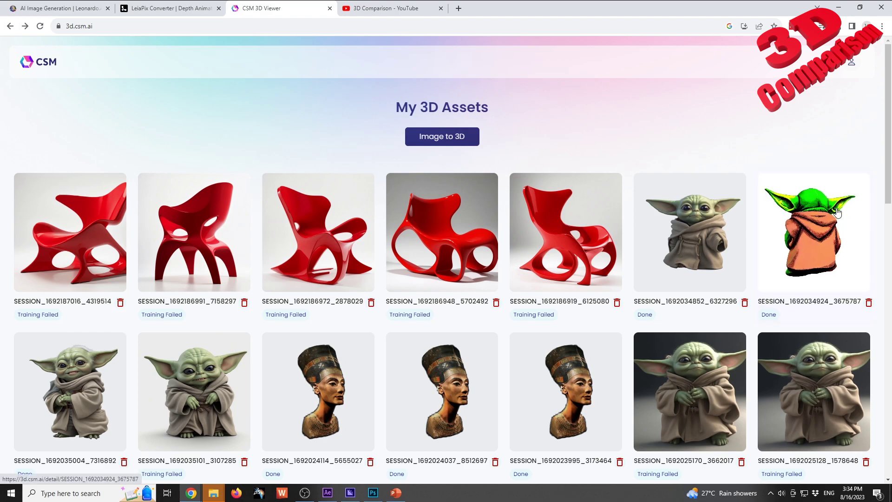
scroll(467, 315, down, 5)
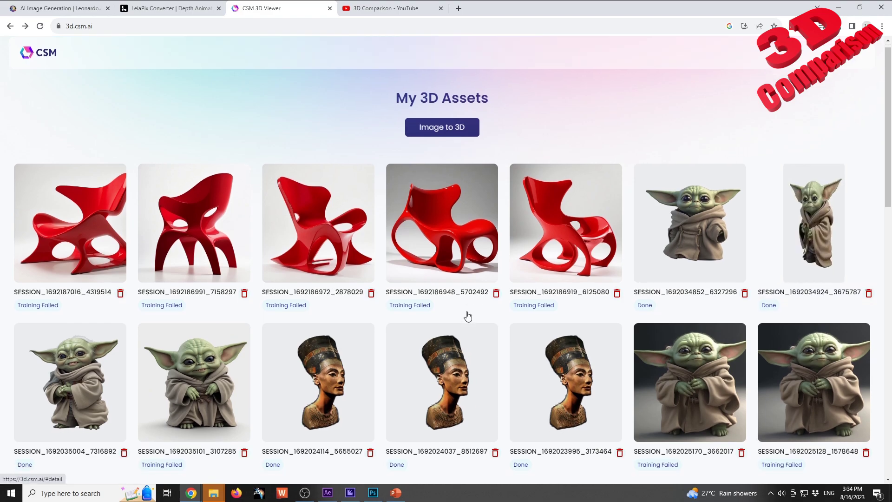
scroll(473, 351, down, 5)
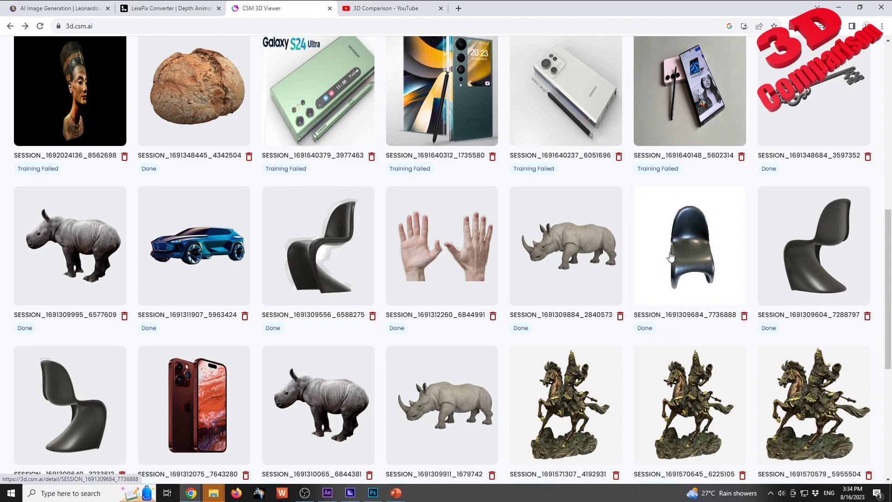
Open the black chair model, orbit and zoom it, download the mesh as GLB, and go back
click(365, 264)
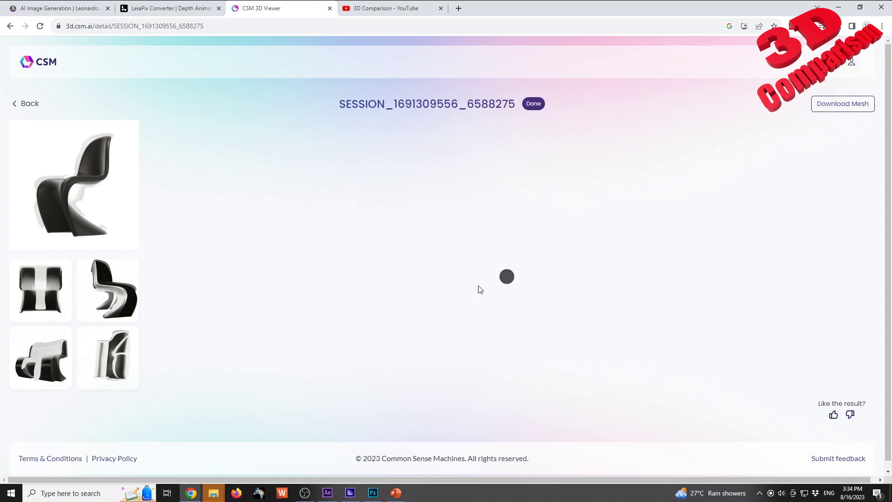
drag(519, 286, 536, 293)
scroll(536, 293, up, 5)
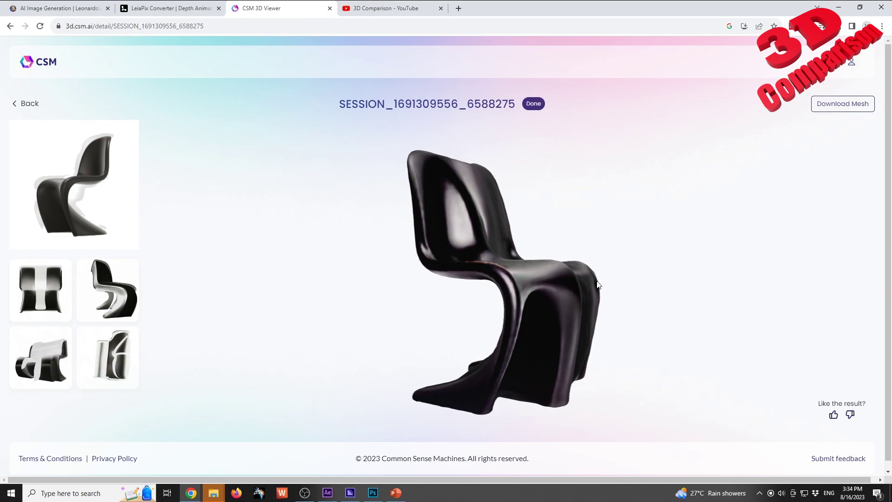
click(847, 103)
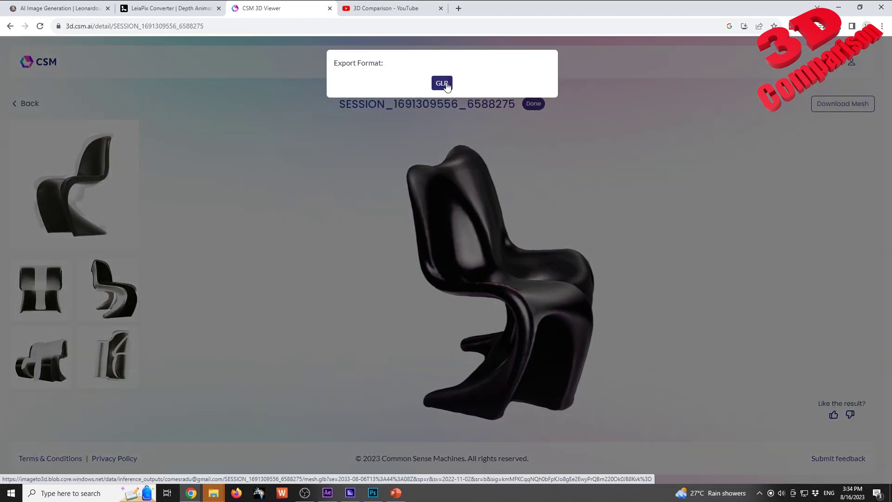
click(396, 228)
click(28, 103)
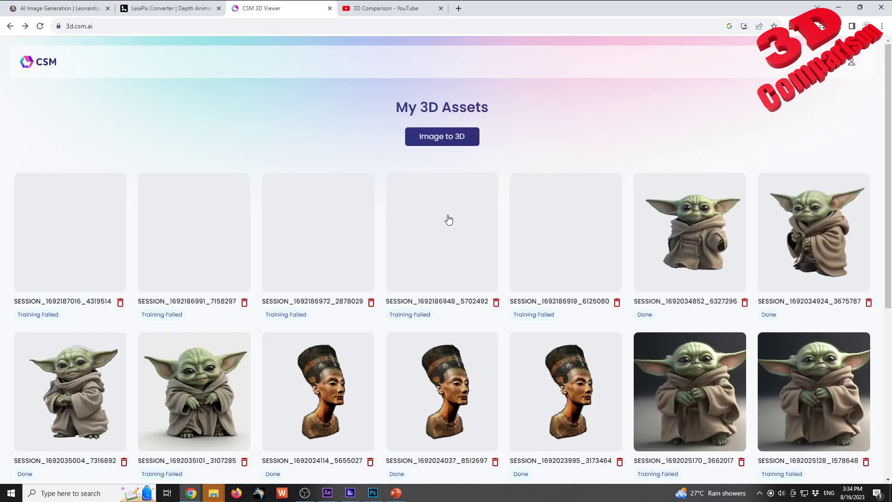
click(394, 8)
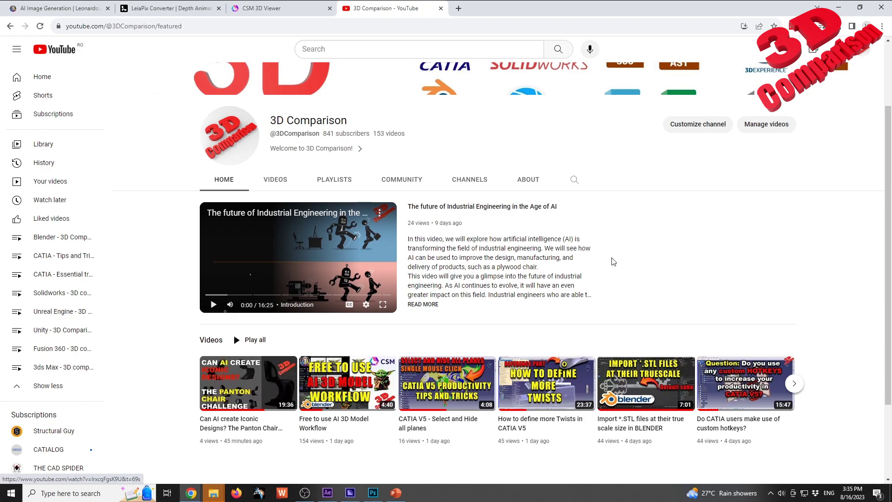
click(288, 8)
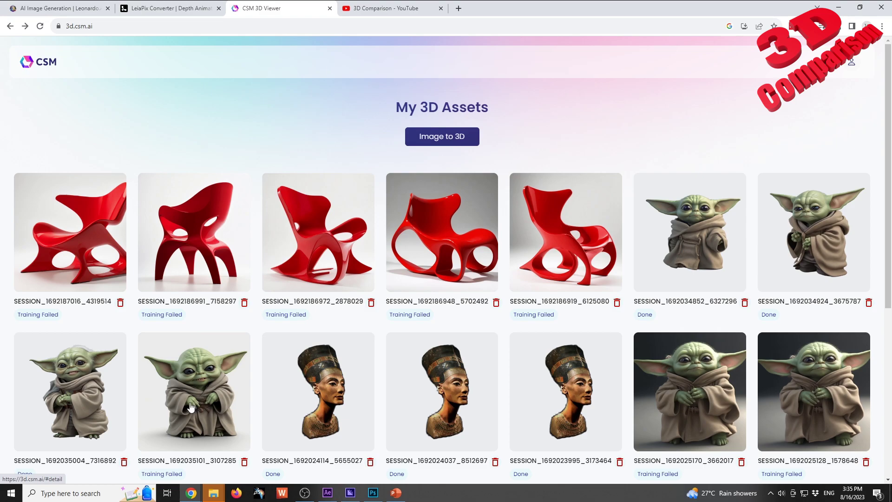
In Leonardo.Ai, load the full Personal Feed of previous generations
click(61, 9)
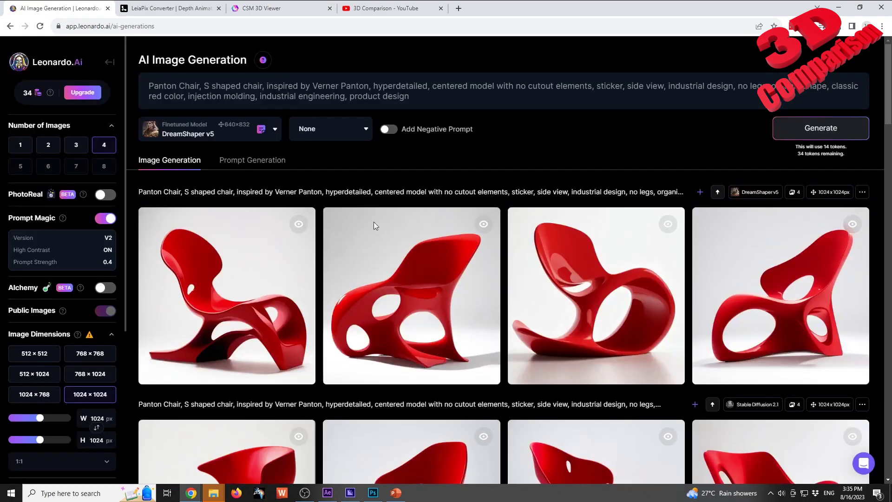
scroll(488, 318, down, 3)
scroll(485, 319, down, 10)
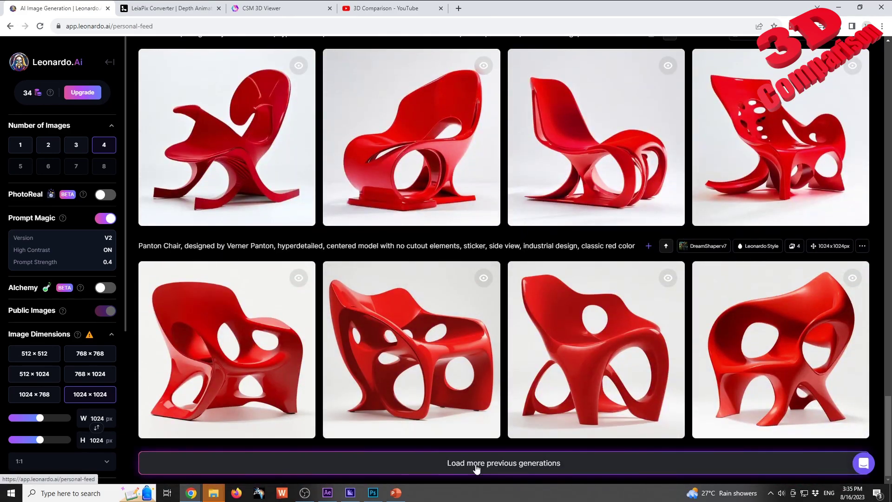
click(476, 464)
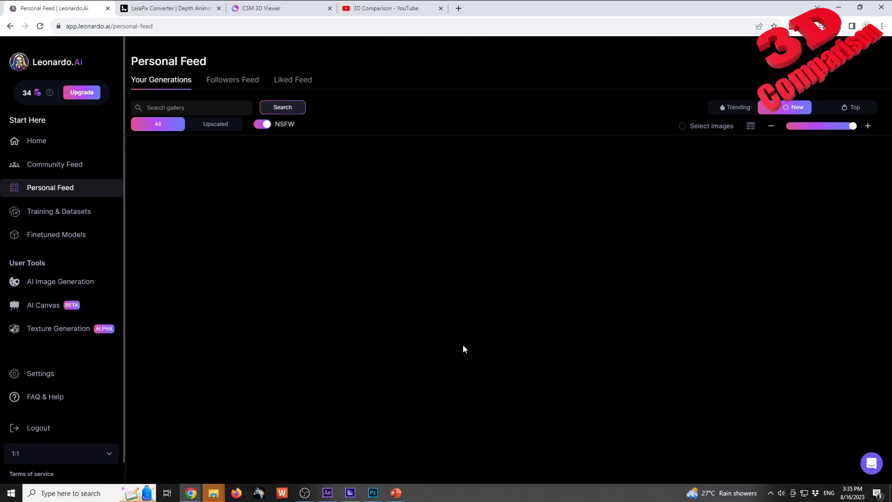
Scroll through the Personal Feed back to the red chair images
scroll(408, 328, down, 15)
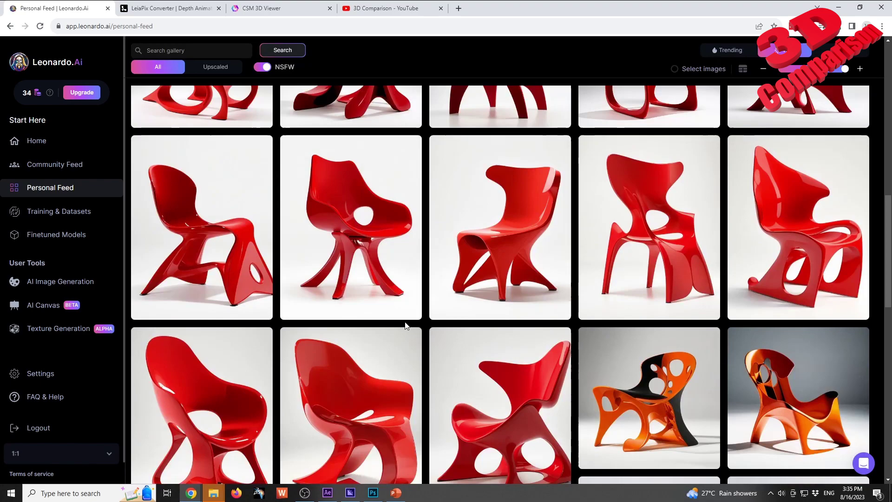
scroll(405, 323, up, 1)
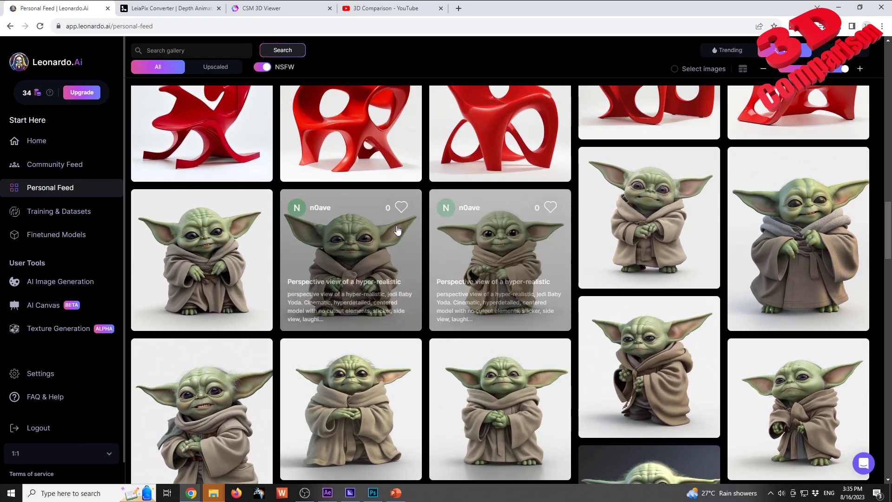
scroll(625, 361, down, 2)
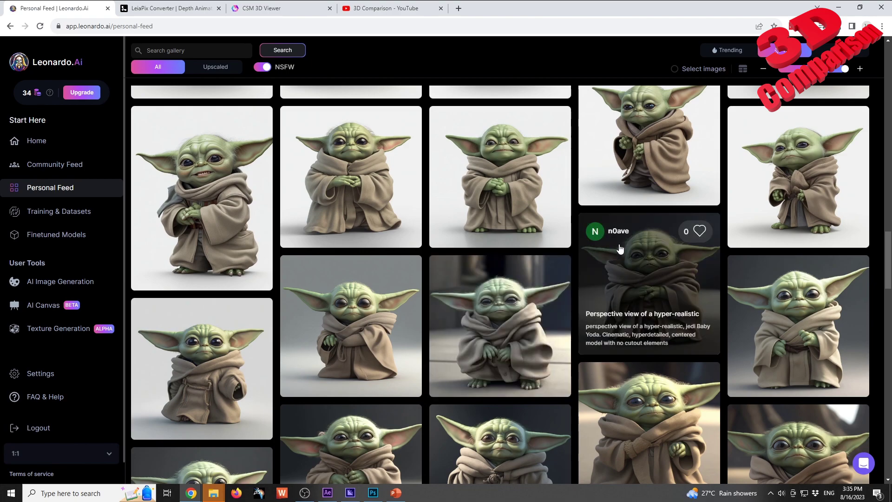
scroll(725, 203, down, 4)
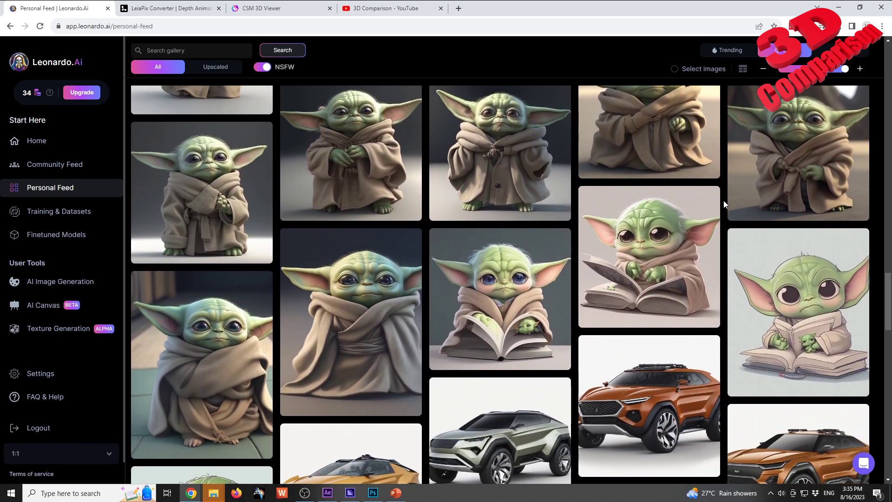
scroll(724, 203, down, 1)
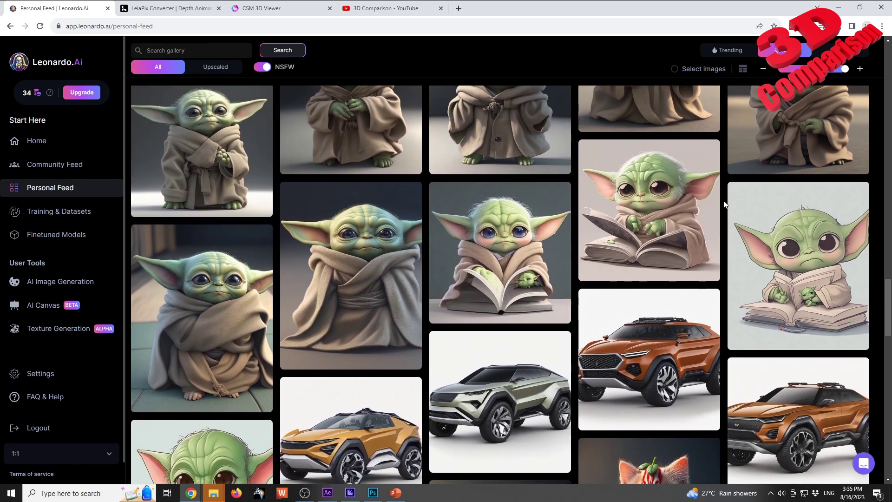
scroll(706, 313, down, 1)
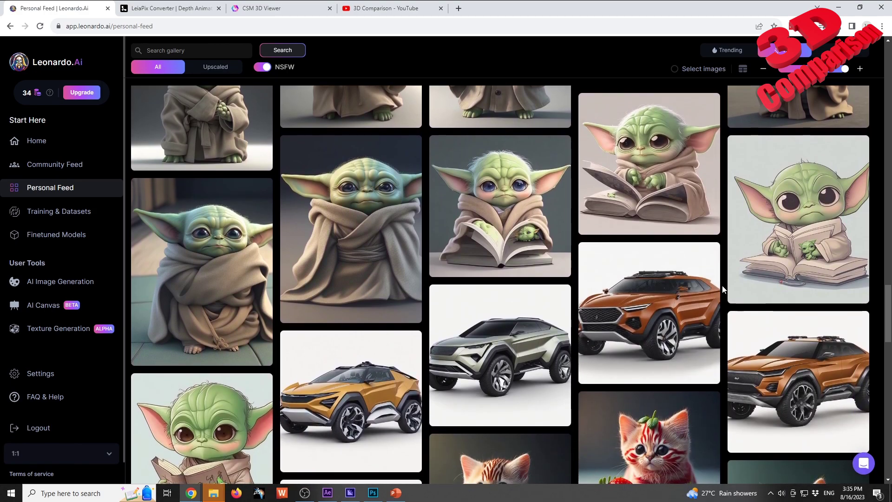
scroll(722, 288, down, 4)
scroll(722, 288, up, 10)
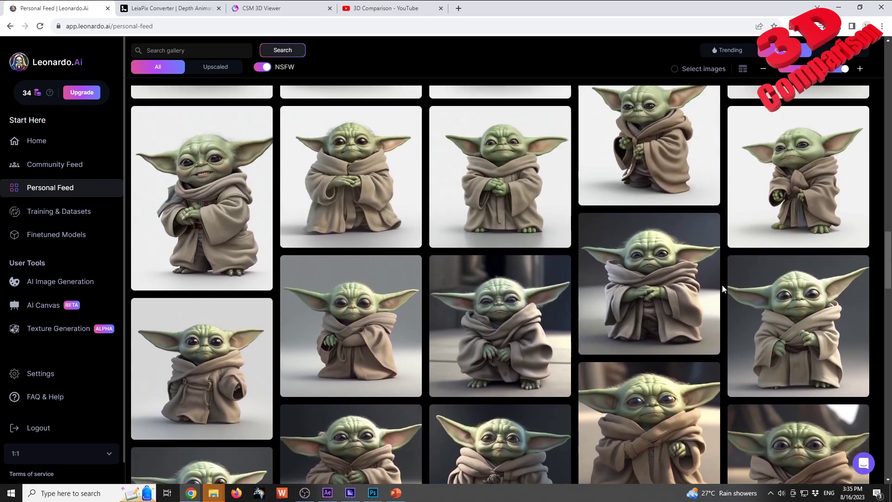
scroll(722, 287, up, 4)
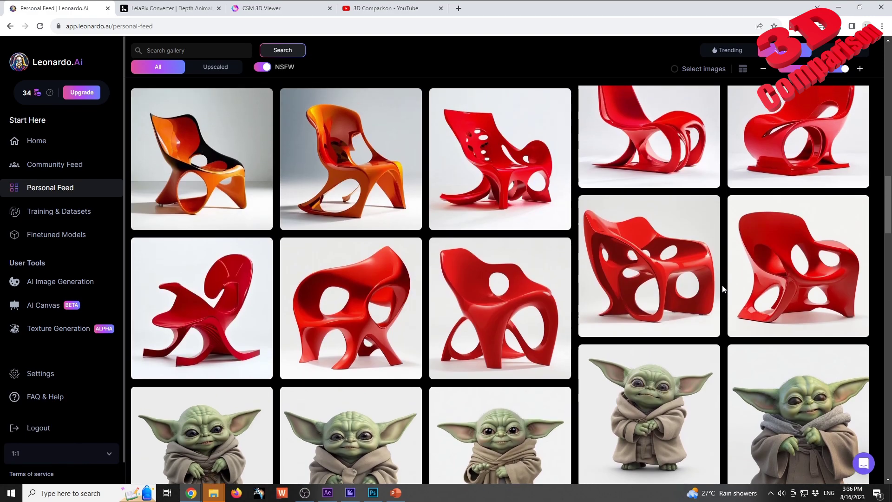
scroll(722, 289, up, 2)
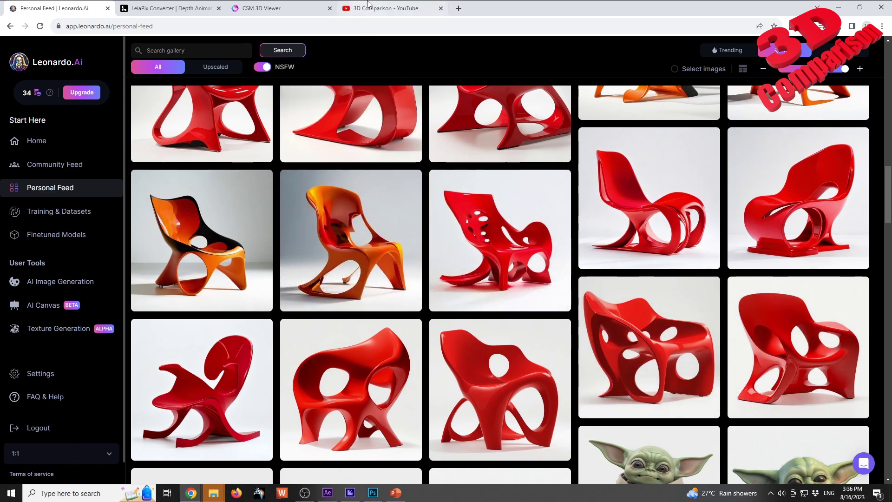
Return to the 3D Comparison YouTube channel page, scrolled back to the top
click(385, 8)
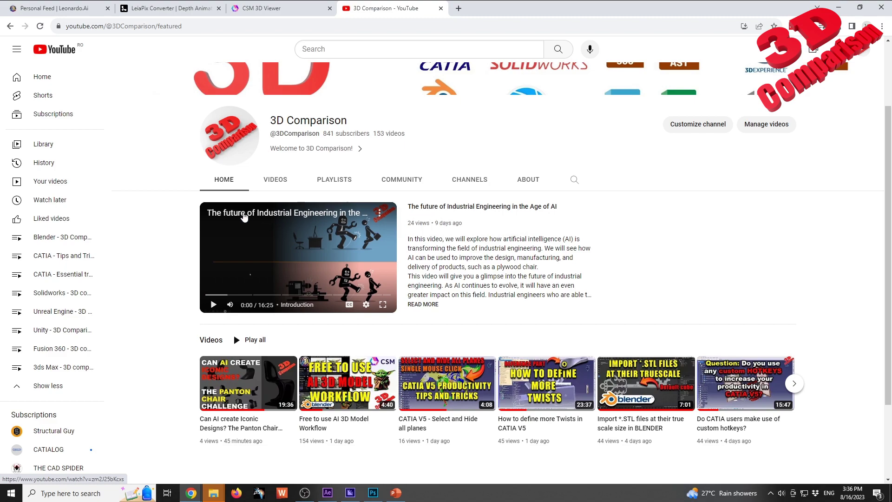
scroll(351, 213, up, 2)
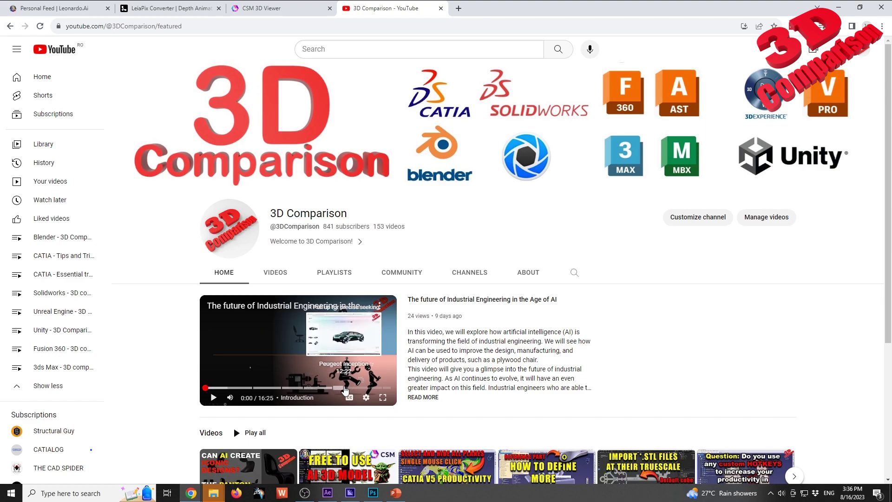
Cue the featured video to 4:35 and play it full screen at 1080p60
click(257, 387)
click(383, 398)
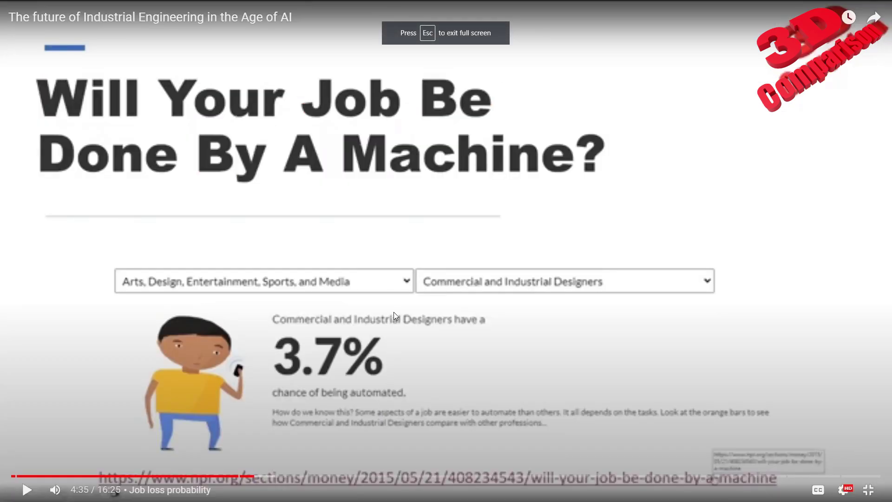
click(842, 489)
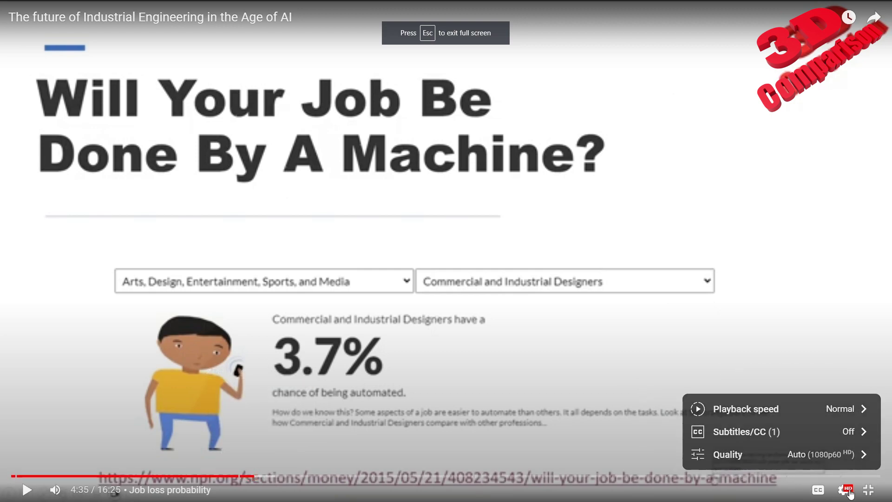
click(846, 463)
click(801, 361)
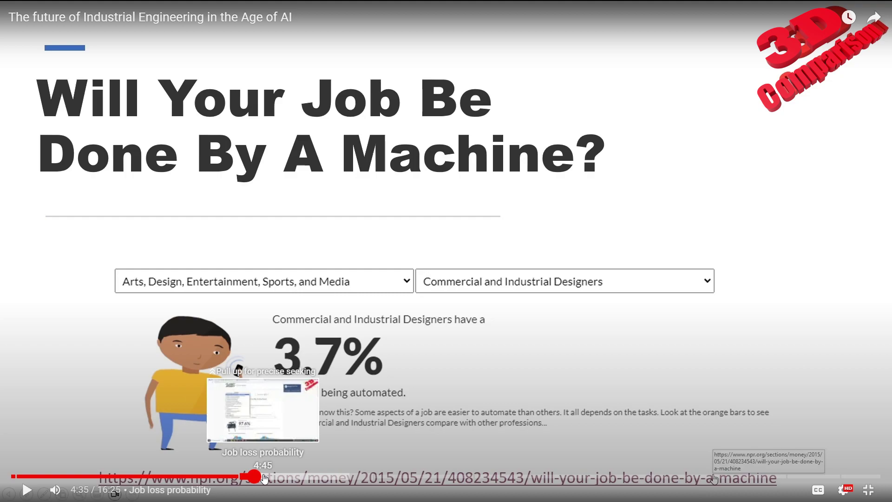
Skim the video to 5:05, 5:43 and 6:16, then exit full screen
click(280, 476)
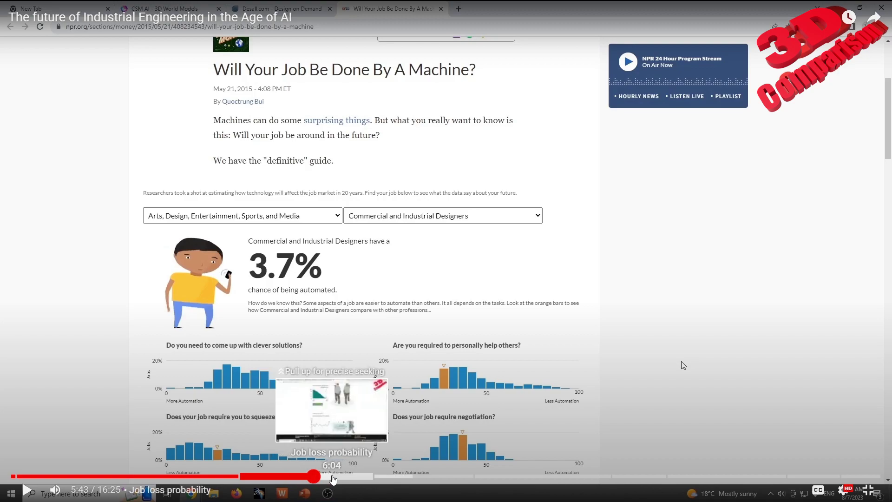
click(314, 476)
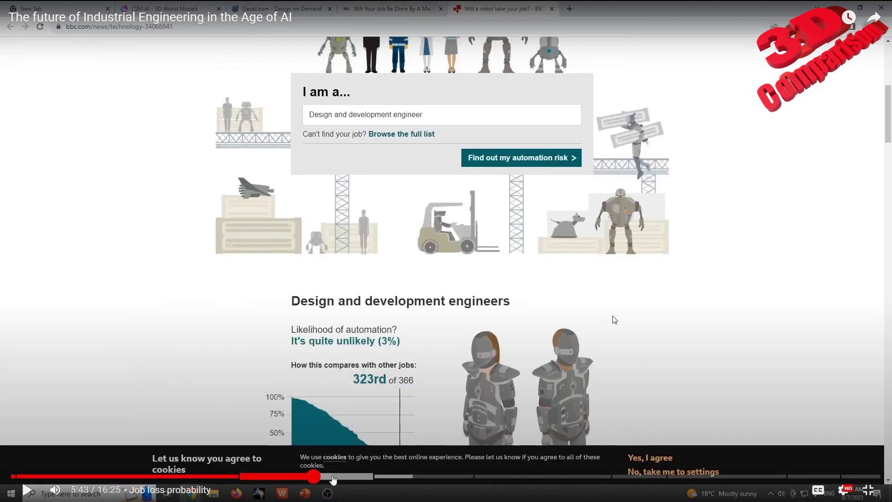
click(334, 476)
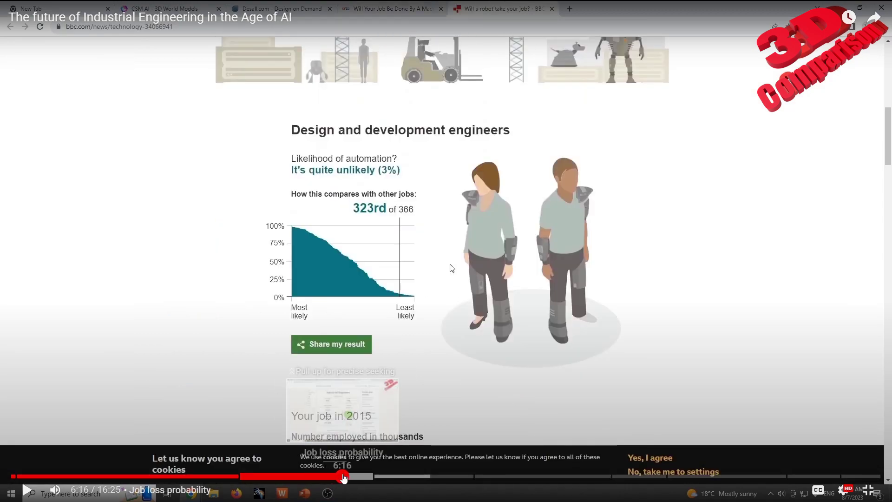
click(343, 476)
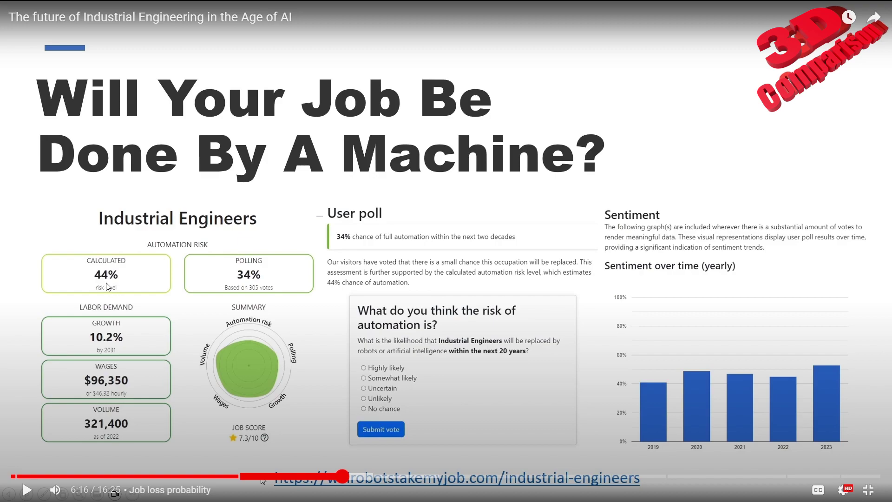
click(868, 490)
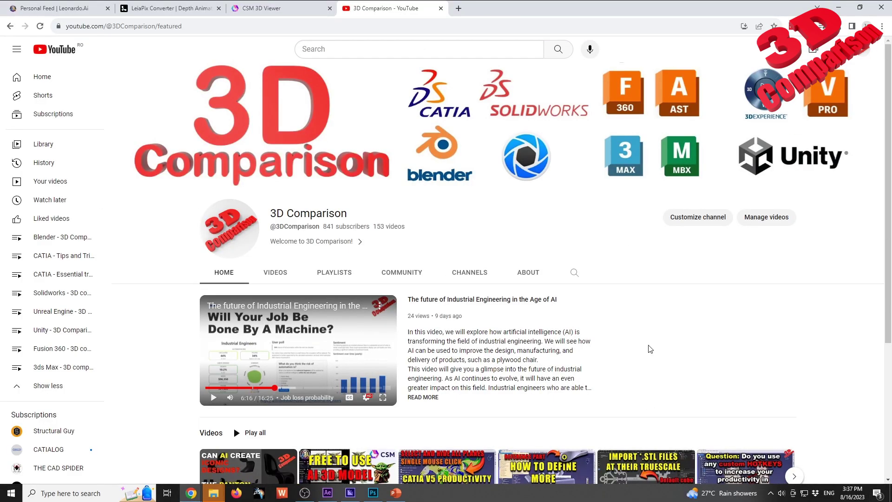